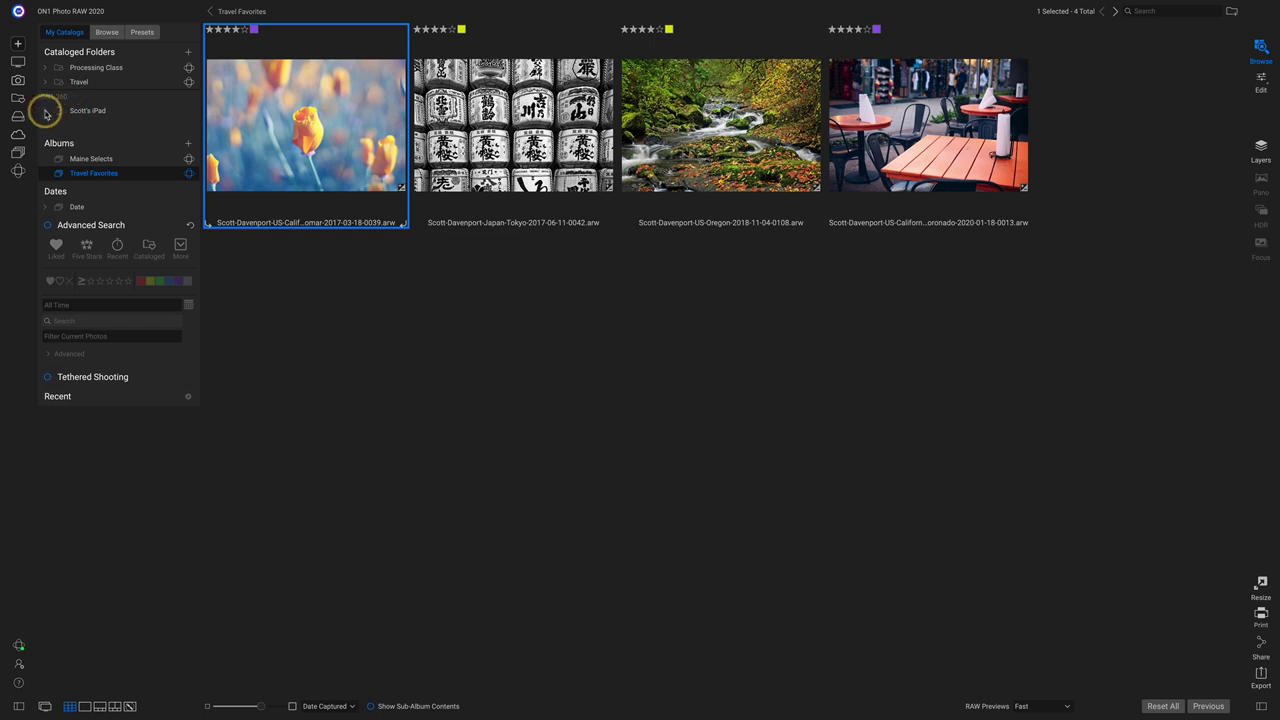
left_click(64, 112)
left_click(80, 125)
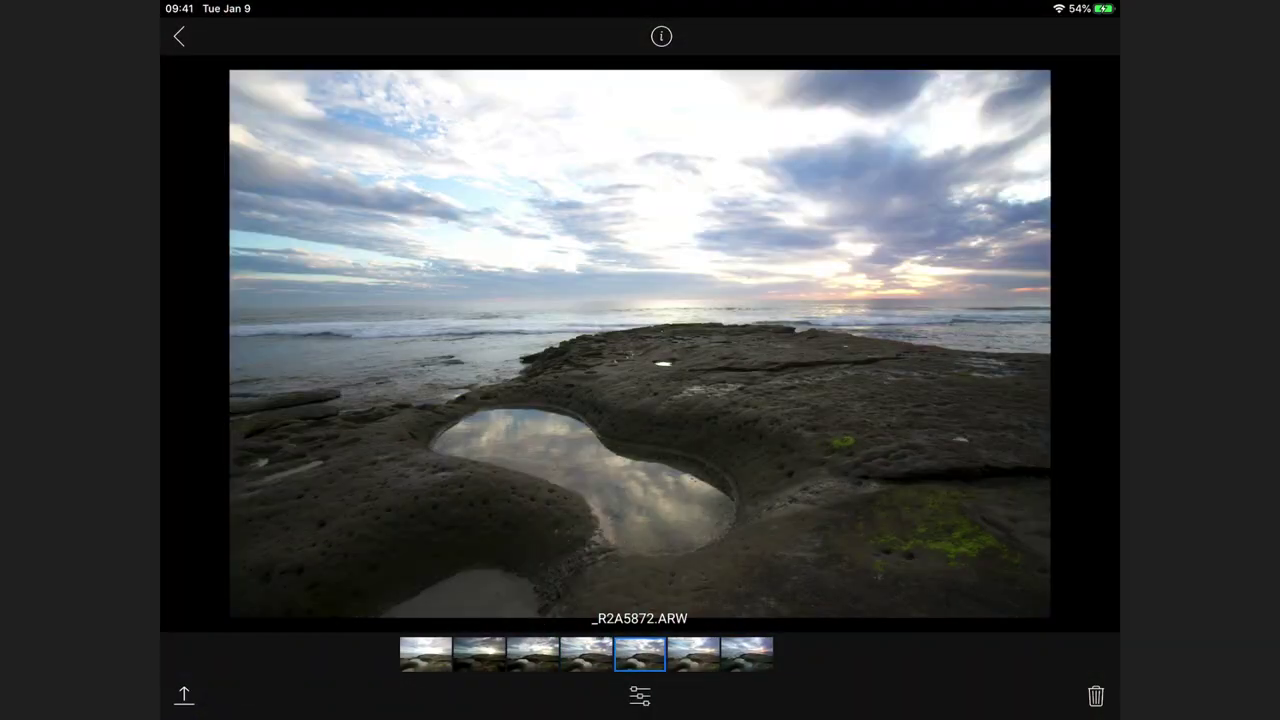
- Edit the tide-pool photo with a reduced-strength AI Auto and Shadows lowered to 12
left_click(616, 388)
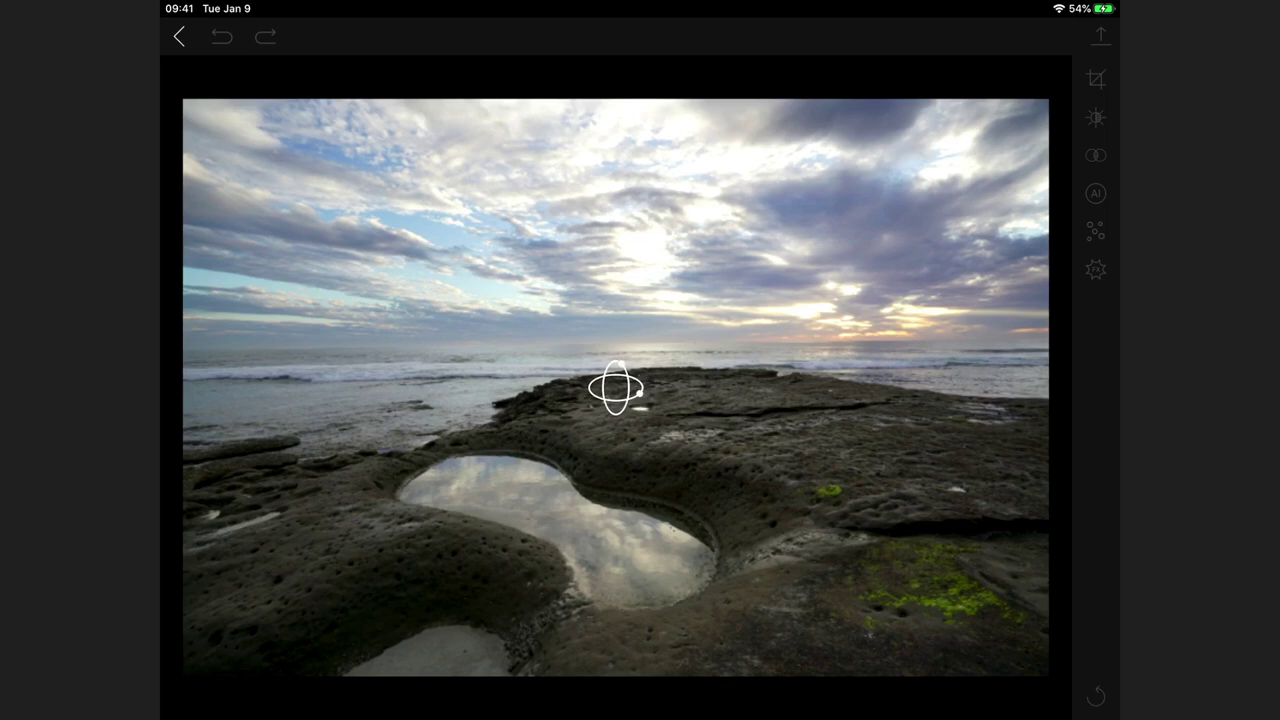
left_click(1096, 193)
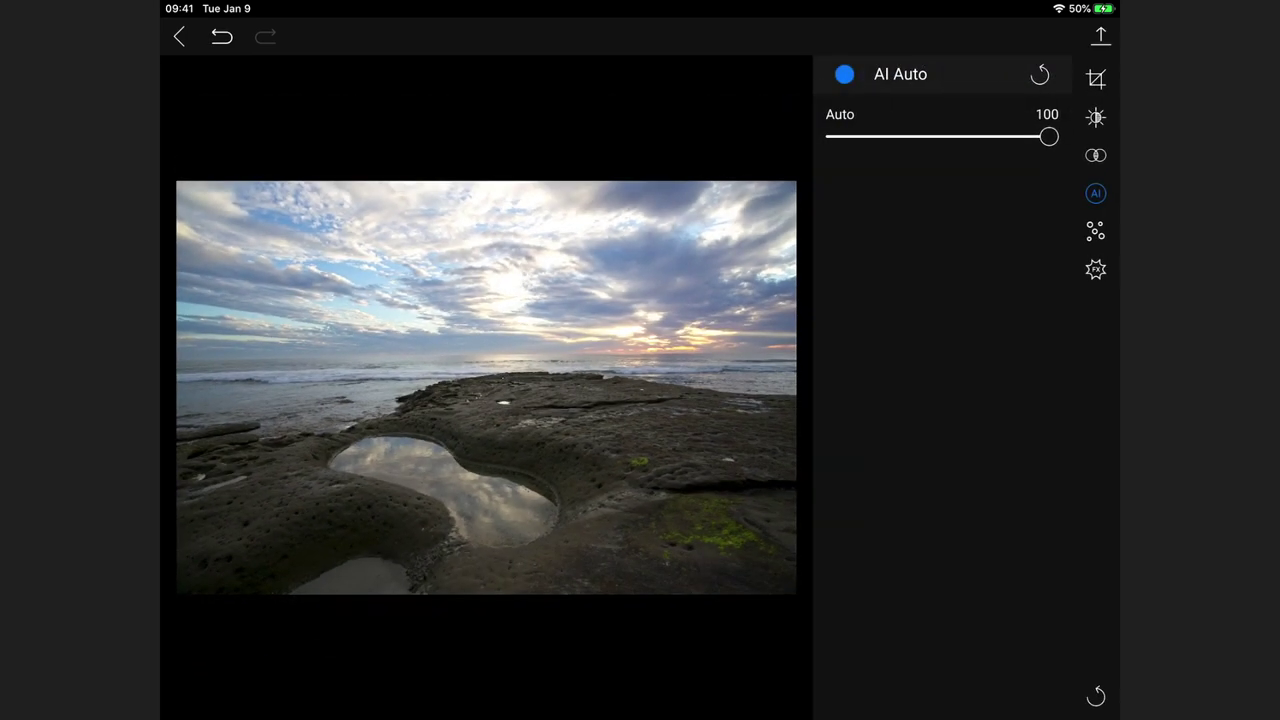
mouse_move(1021, 136)
left_mouse_down()
mouse_move(944, 136)
mouse_move(1044, 136)
left_mouse_up()
left_click(1096, 117)
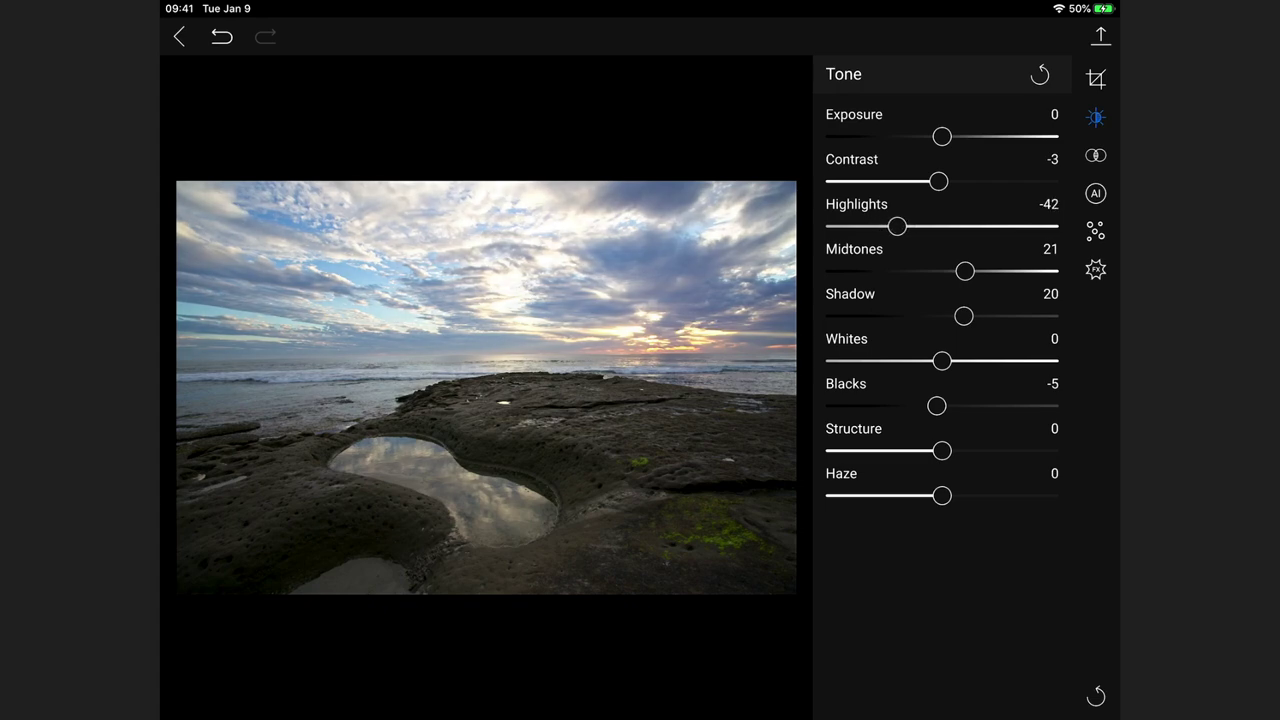
mouse_move(963, 316)
left_mouse_down()
mouse_move(944, 316)
mouse_move(955, 316)
left_mouse_up()
- Add a Color Adjustment effect shifting the blues (Hue 10, Saturation 12, Brightness -12)
left_click(1096, 269)
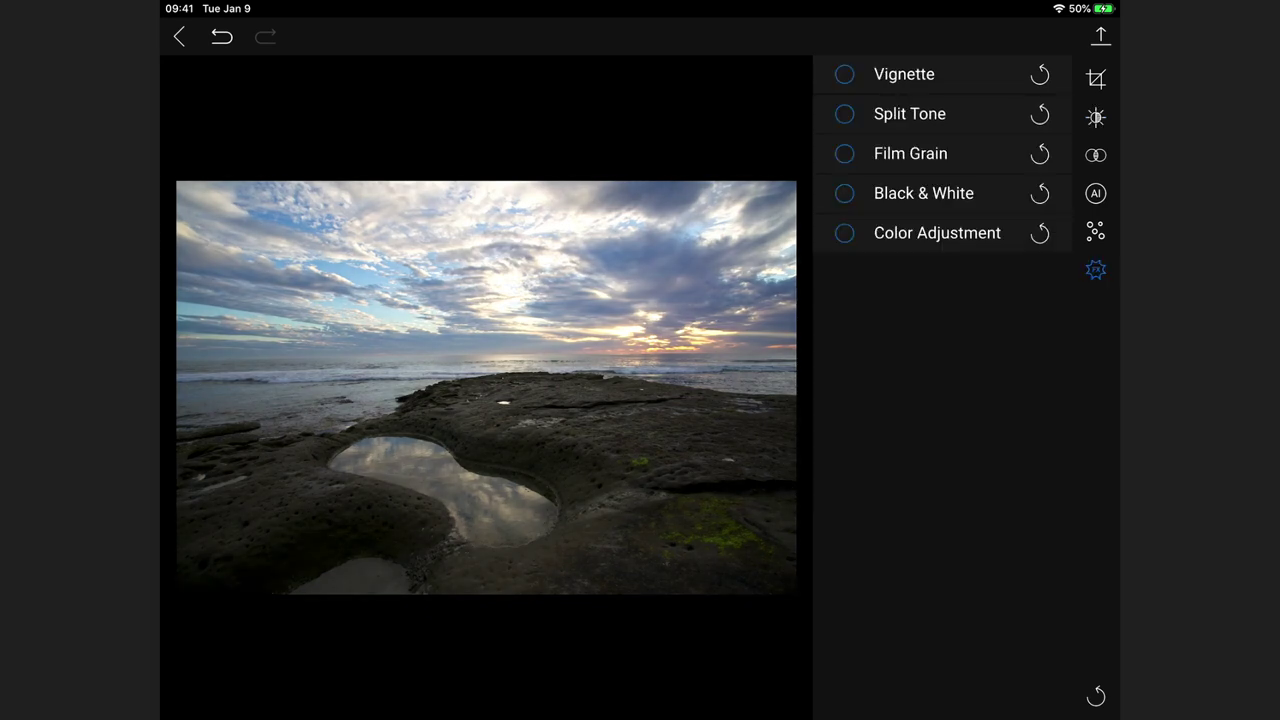
left_click(844, 233)
left_click(987, 328)
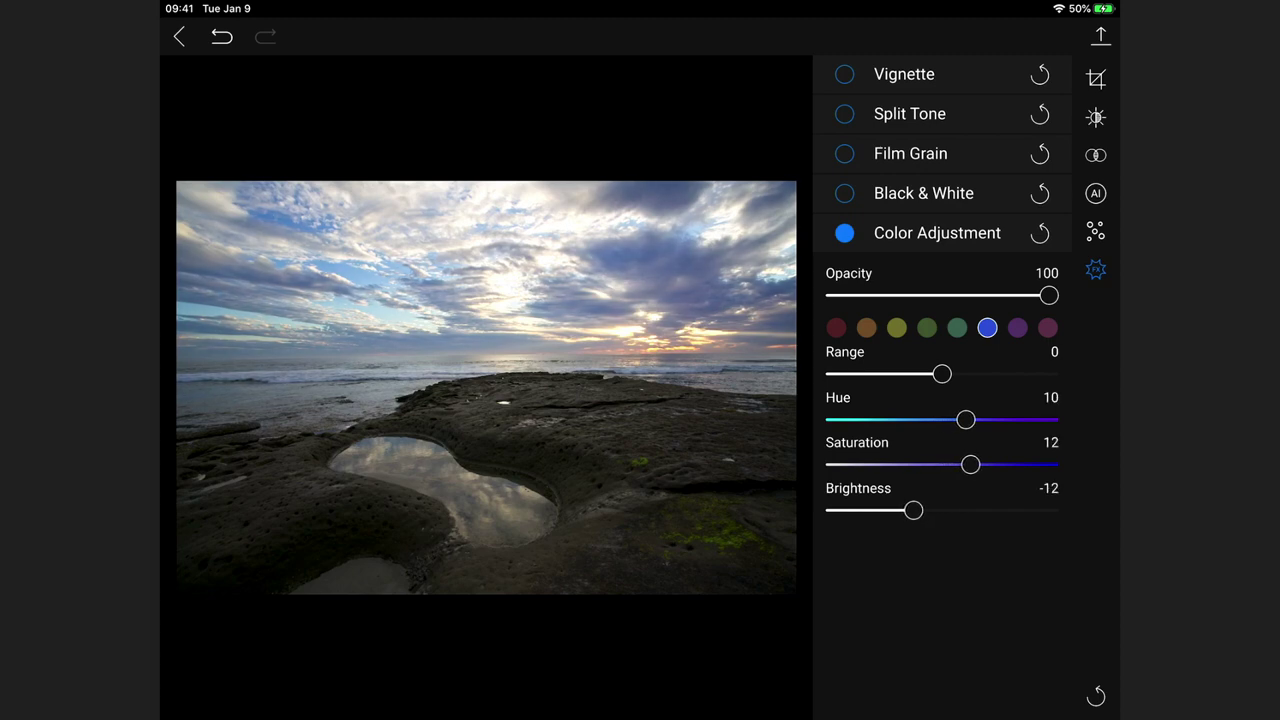
left_click(866, 328)
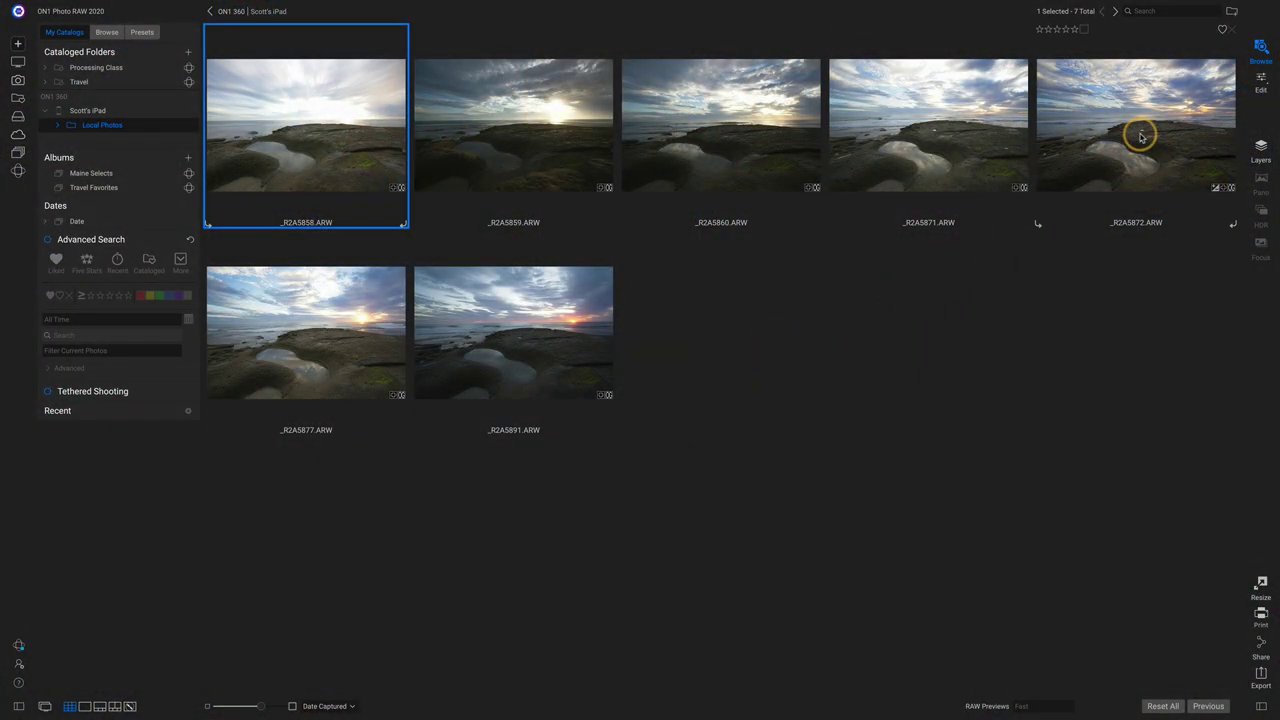
- View _R2A5872 full size, check its applied Develop and Effects settings in Info, then open it in Edit
left_click(1141, 137)
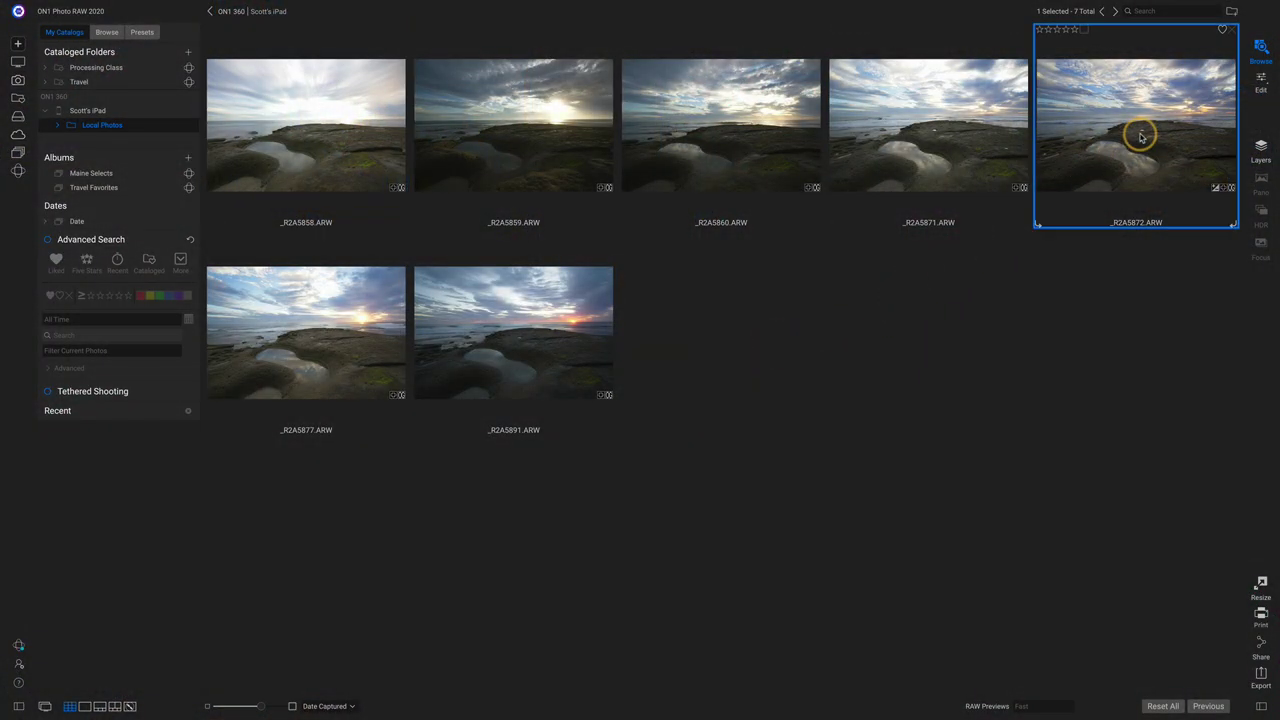
double_click(1141, 137)
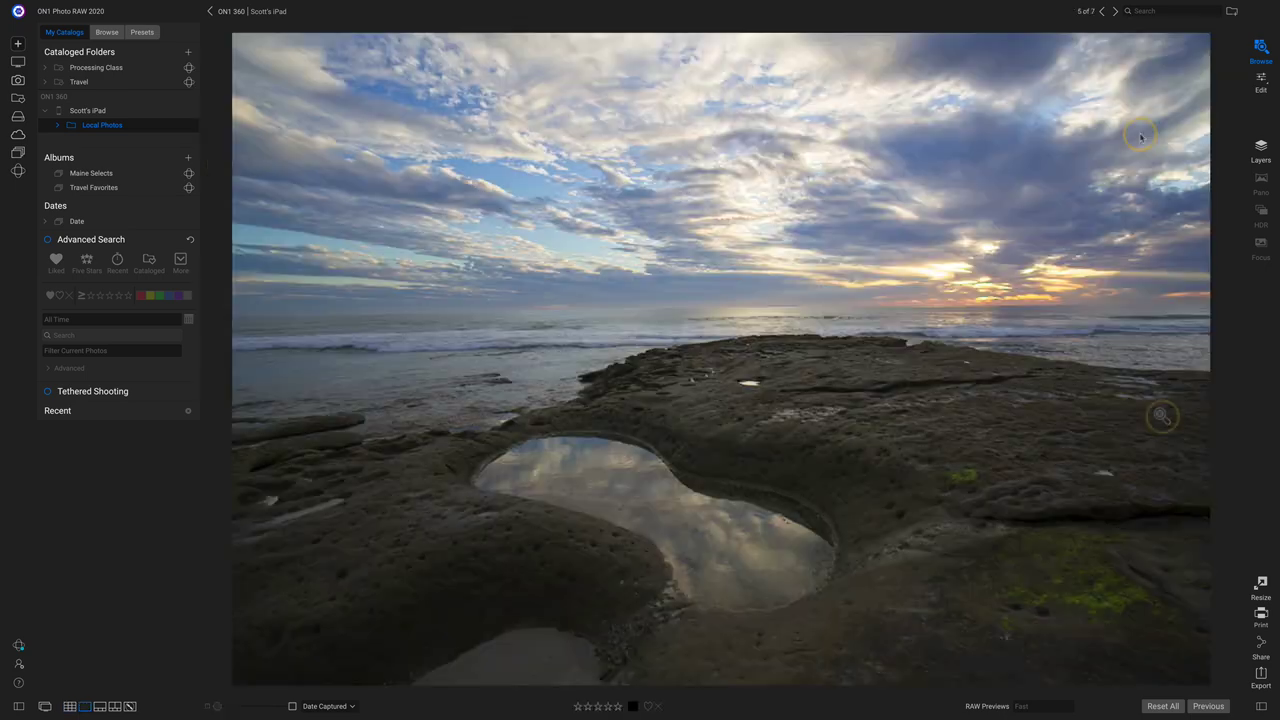
left_click(1260, 706)
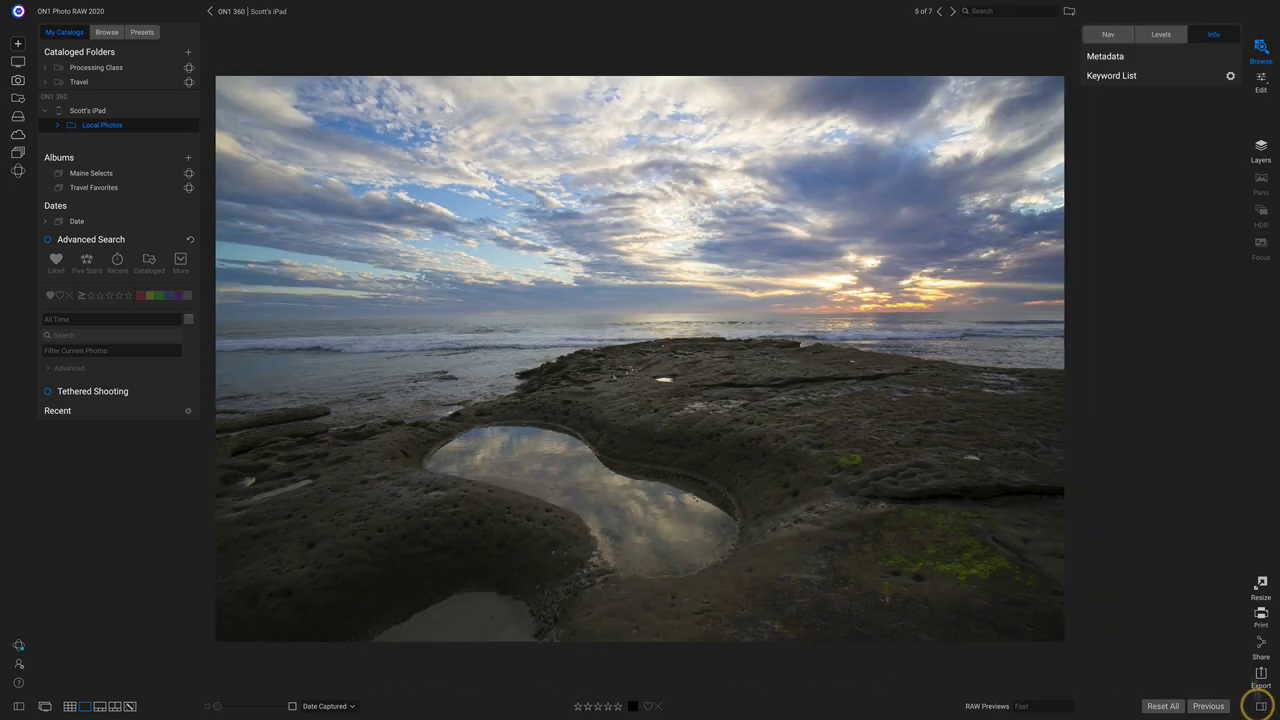
left_click(1211, 36)
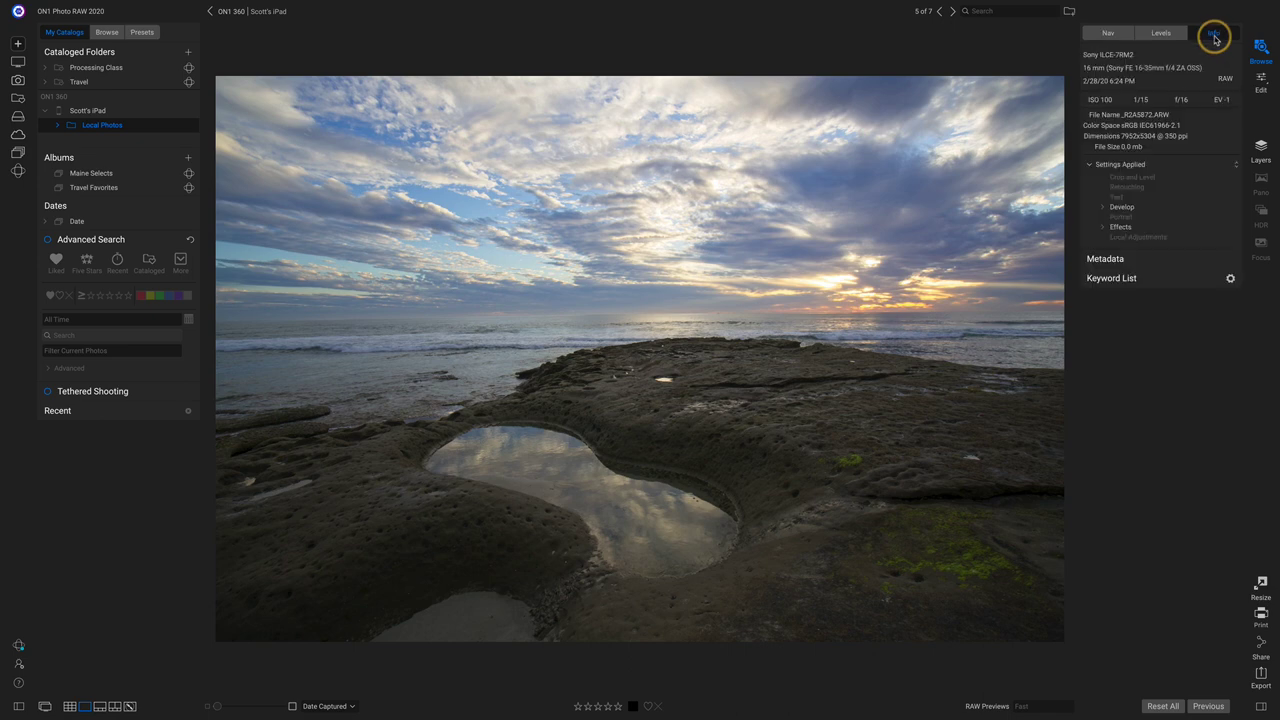
left_click(1104, 208)
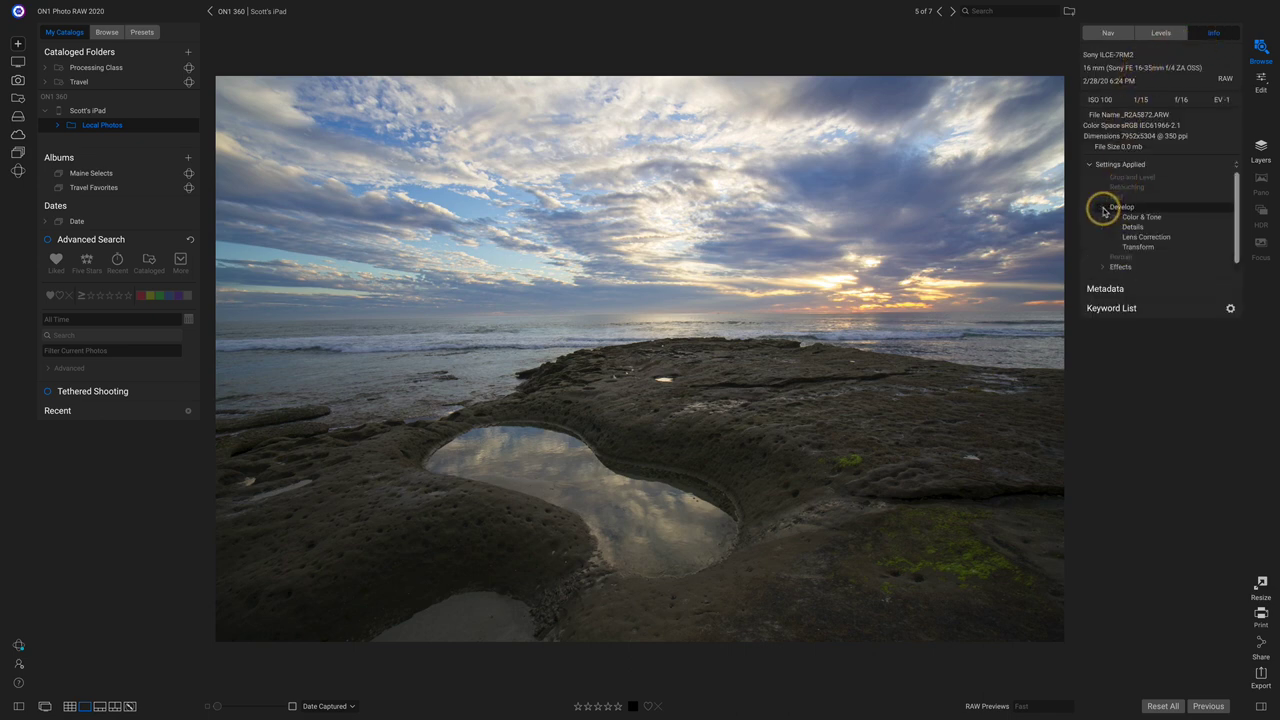
left_click(1105, 268)
scroll(1190, 262, "down", 3)
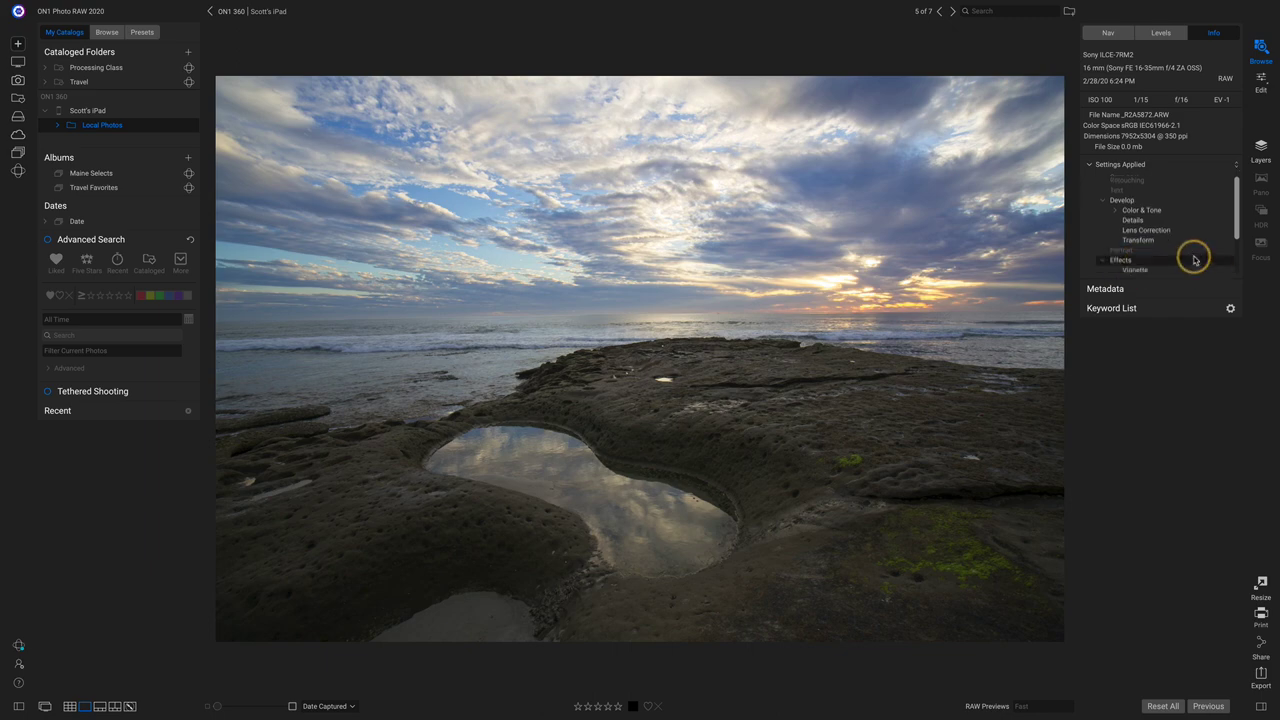
scroll(1193, 260, "down", 1)
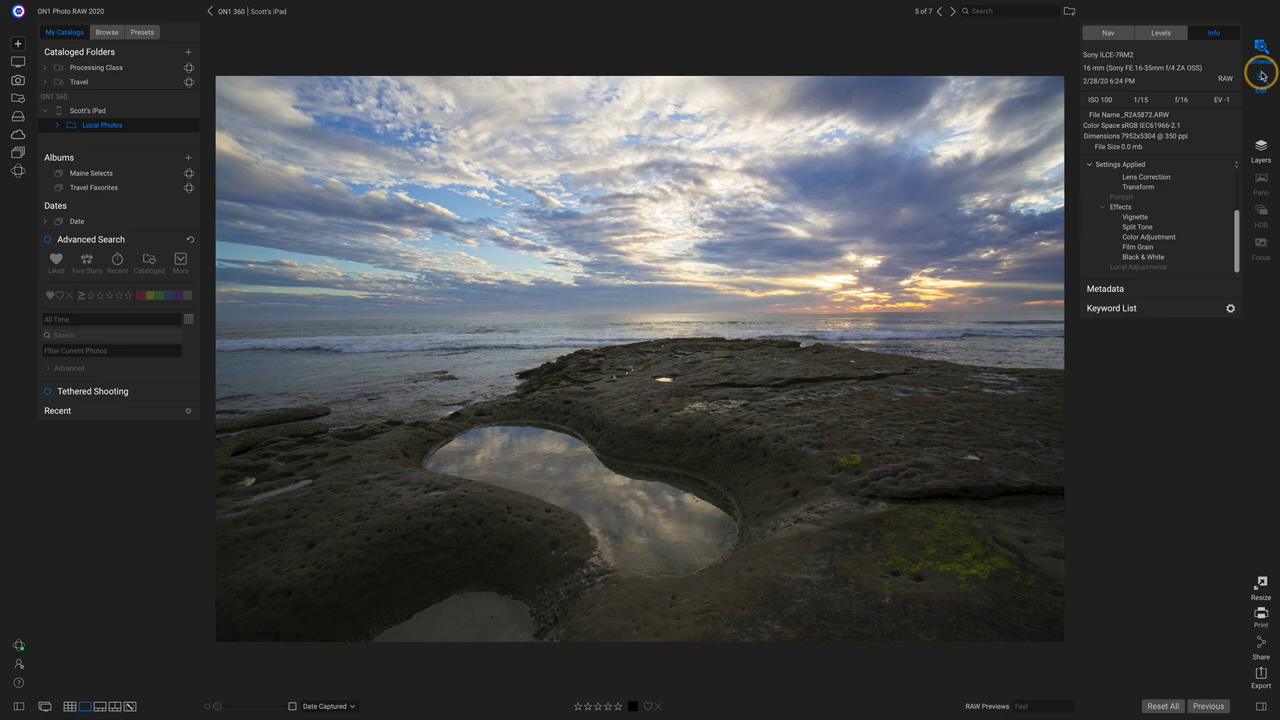
left_click(1262, 75)
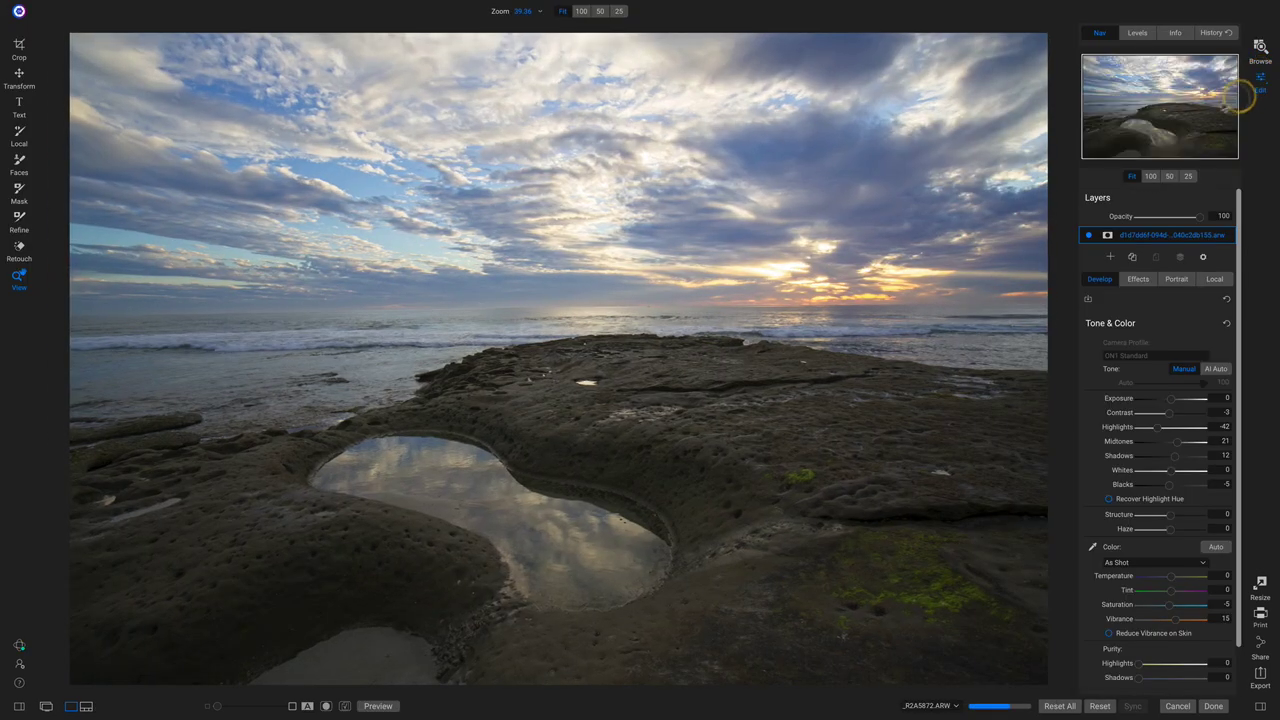
- Inspect the synced Color Adjustment Blue values in the Effects panel, with the navigator hidden
left_click(1100, 33)
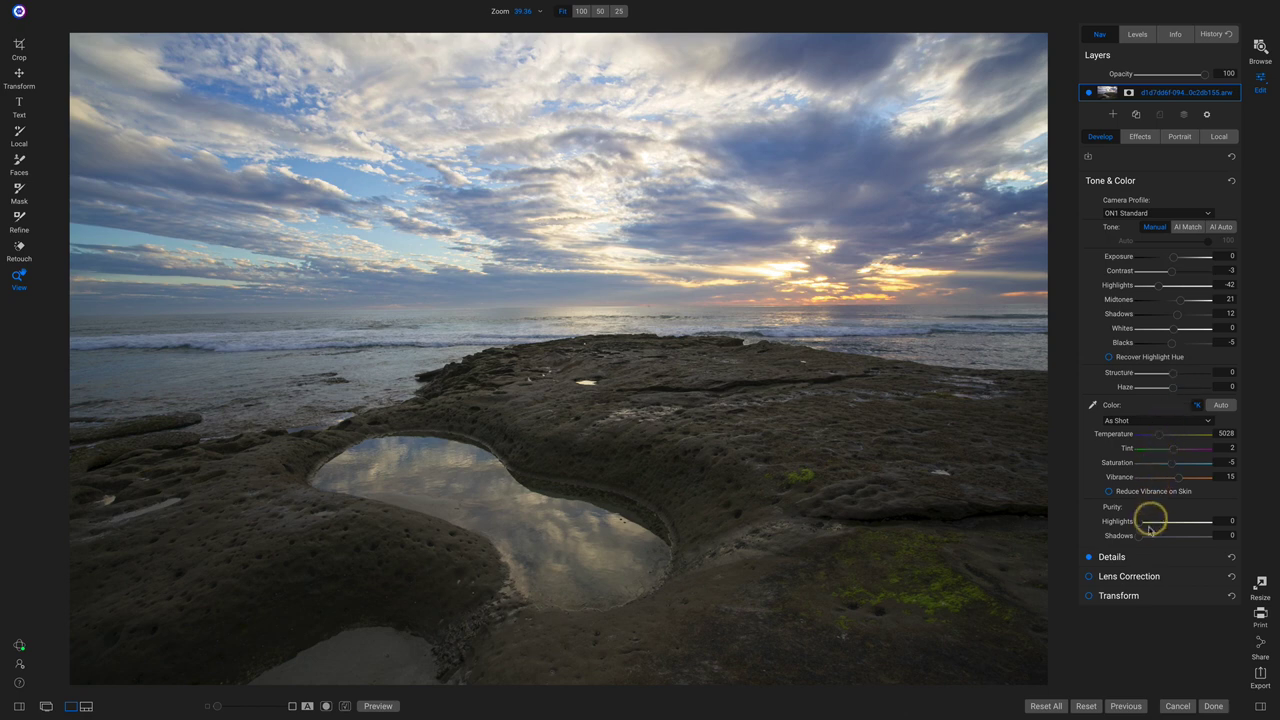
left_click(1140, 139)
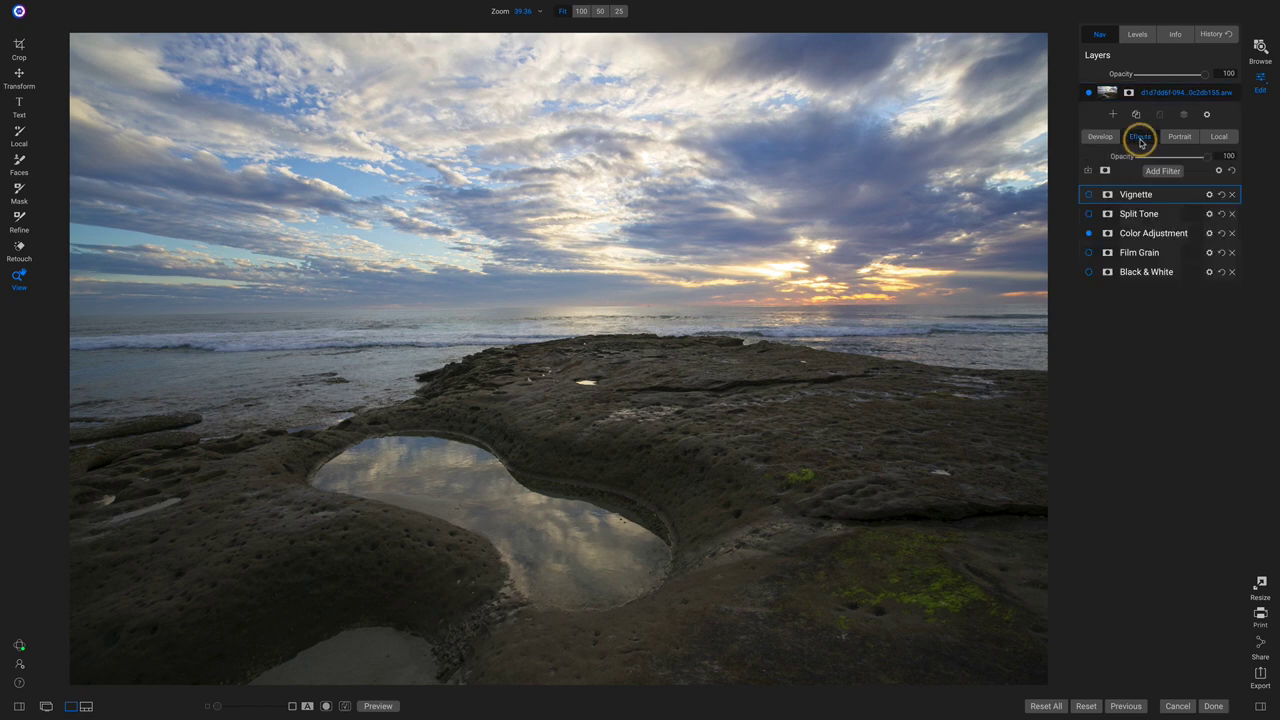
left_click(1192, 235)
left_click(1181, 303)
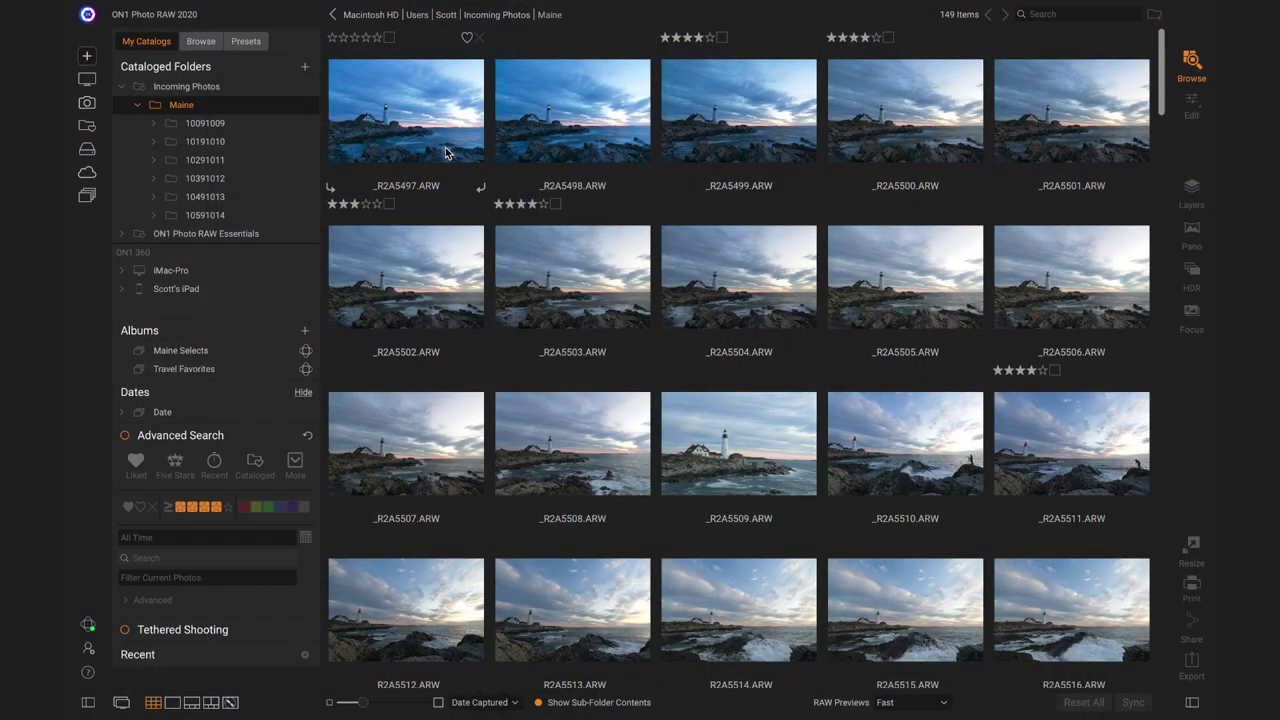
- Filter the Maine folder down to its four-star photos
scroll(628, 300, "down", 15)
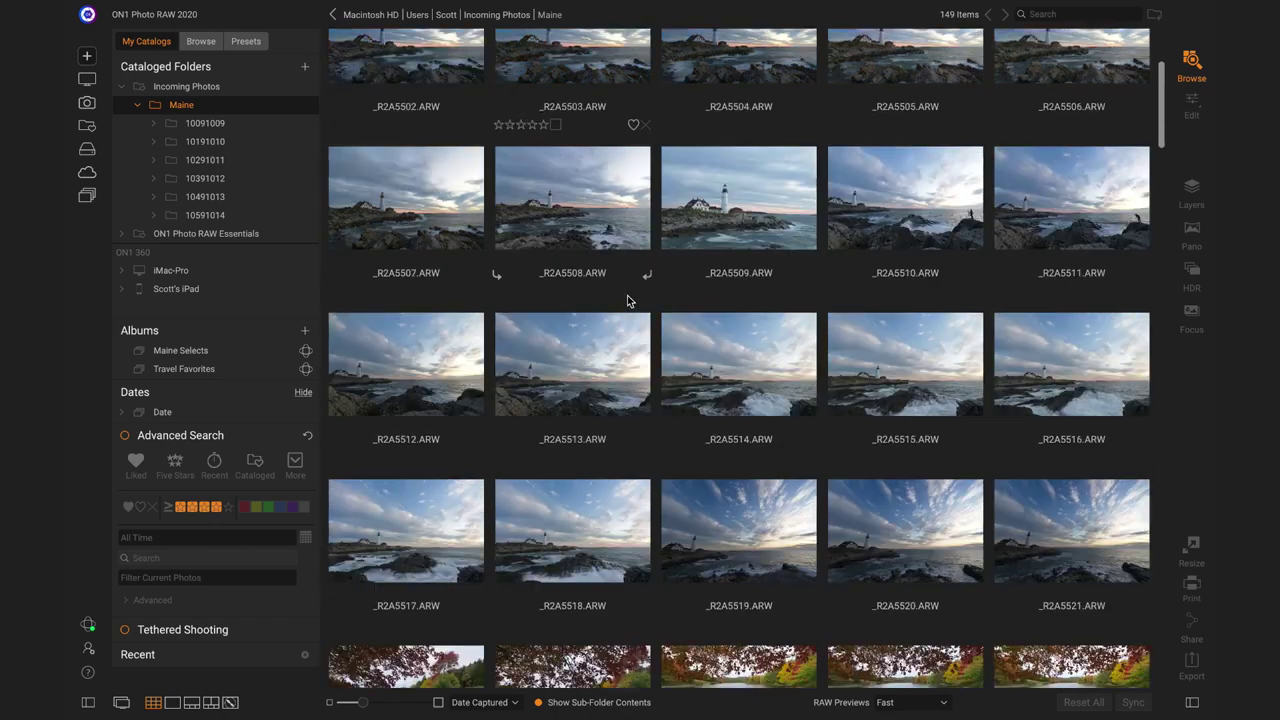
scroll(627, 295, "up", 15)
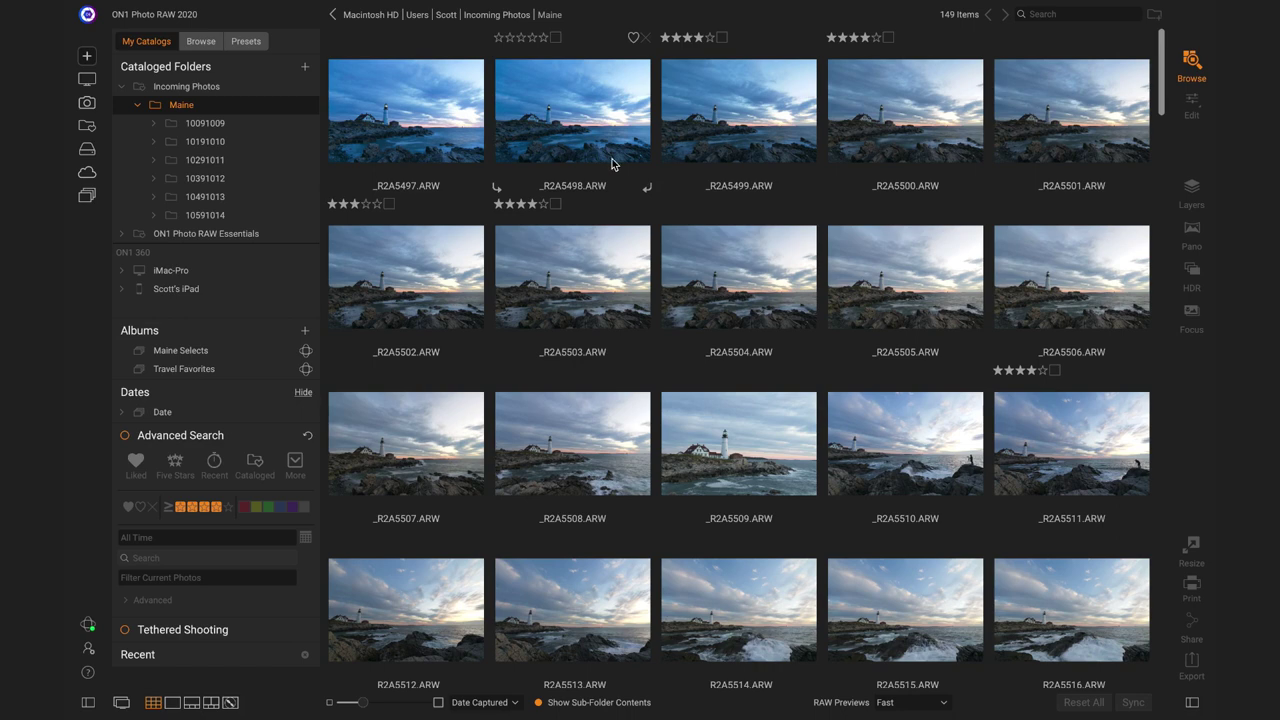
left_click(124, 436)
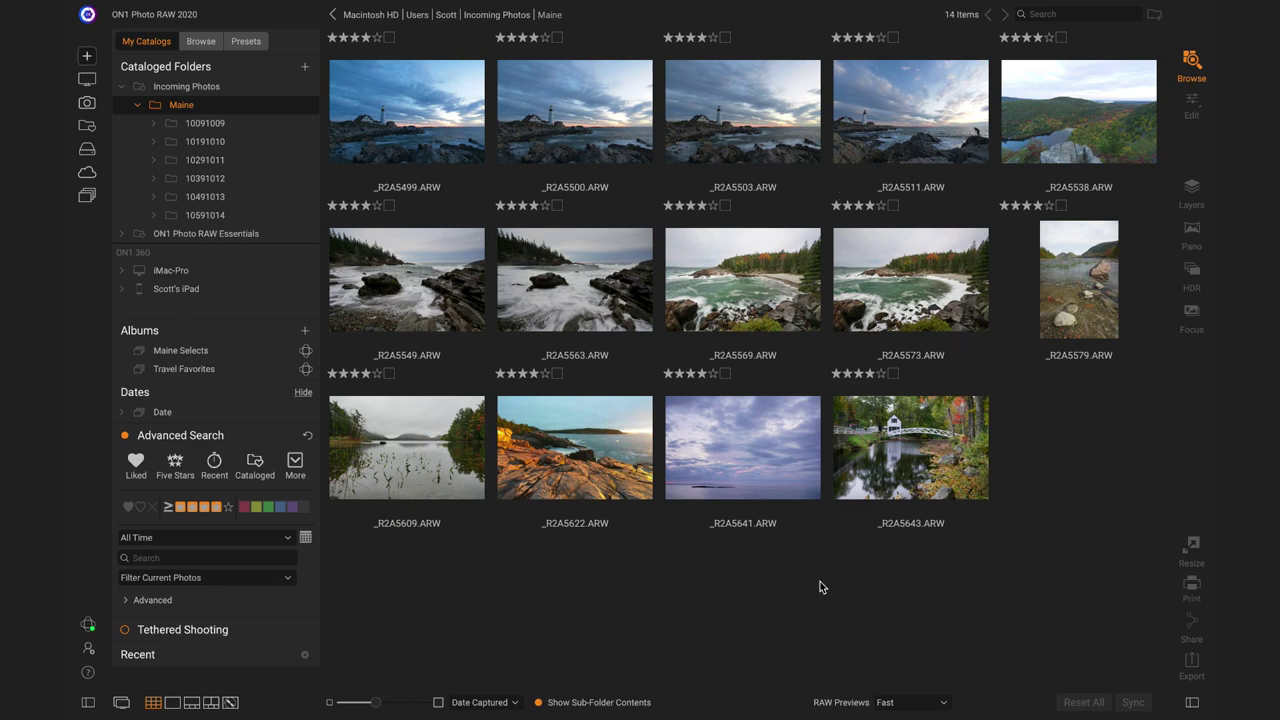
- Select all 14 filtered photos and start a new album named Maine Selects
left_click(426, 141)
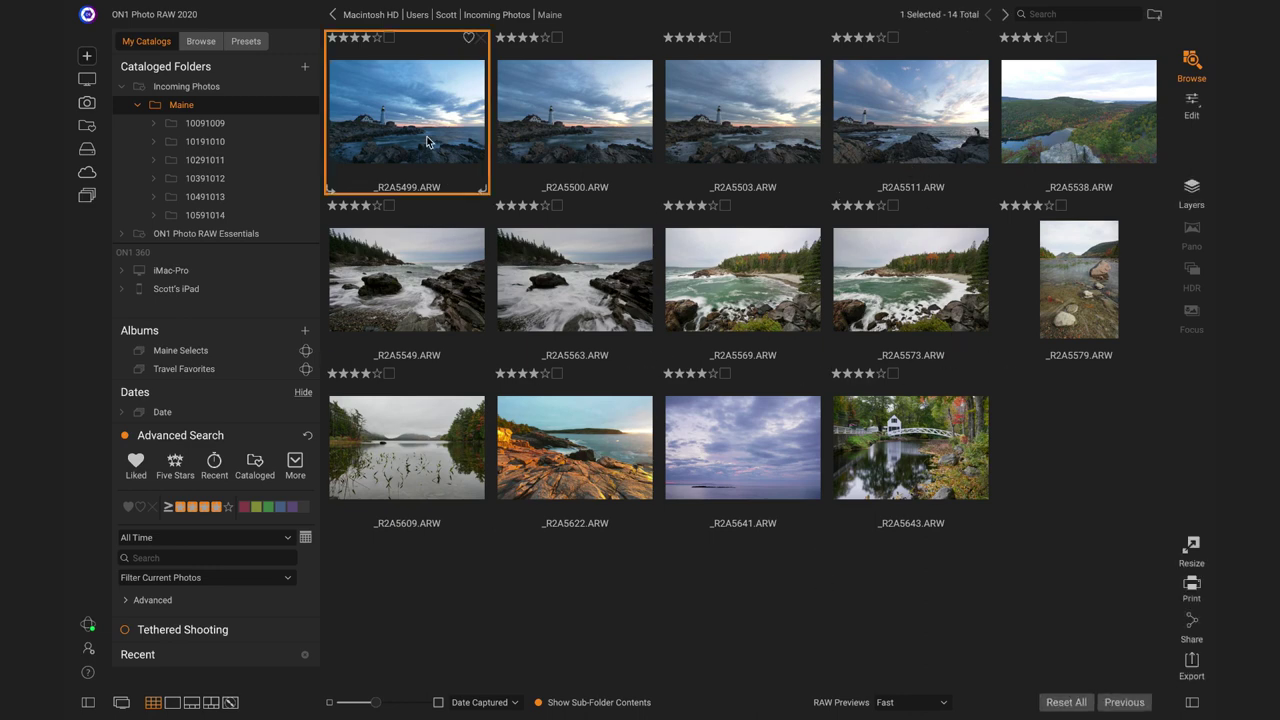
left_click(887, 438, "shift")
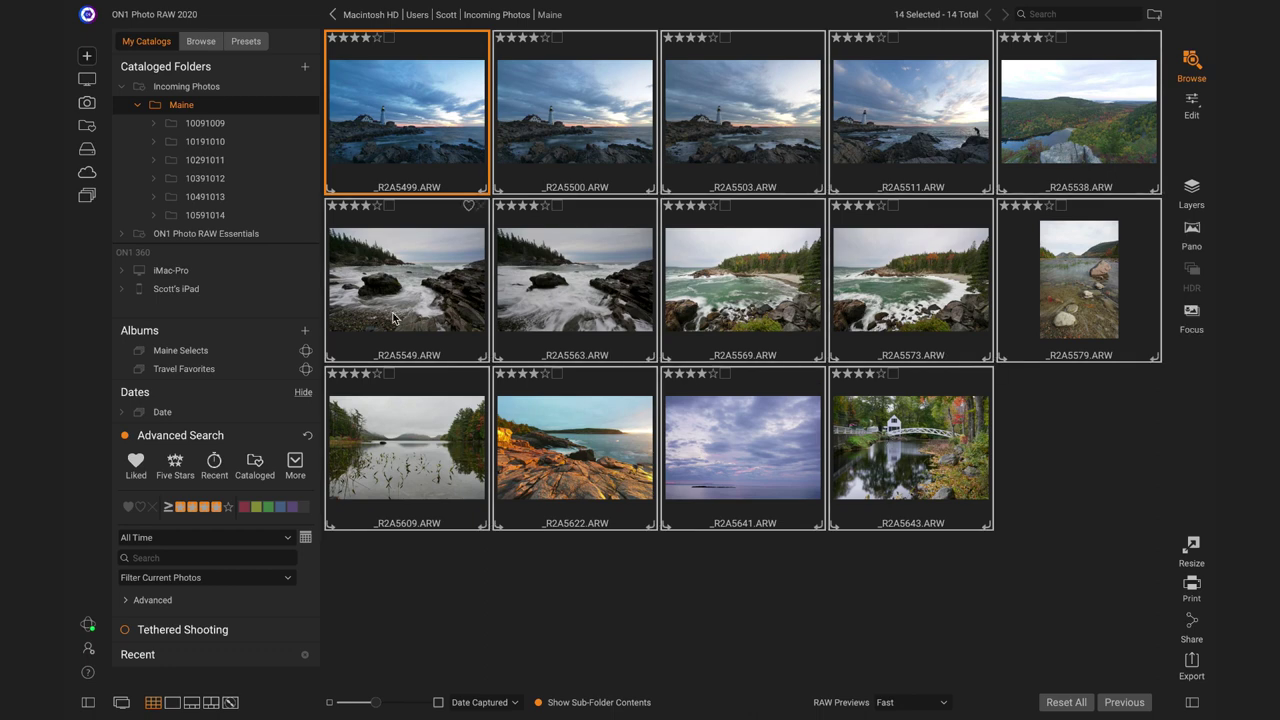
left_click(306, 332)
left_click(340, 341)
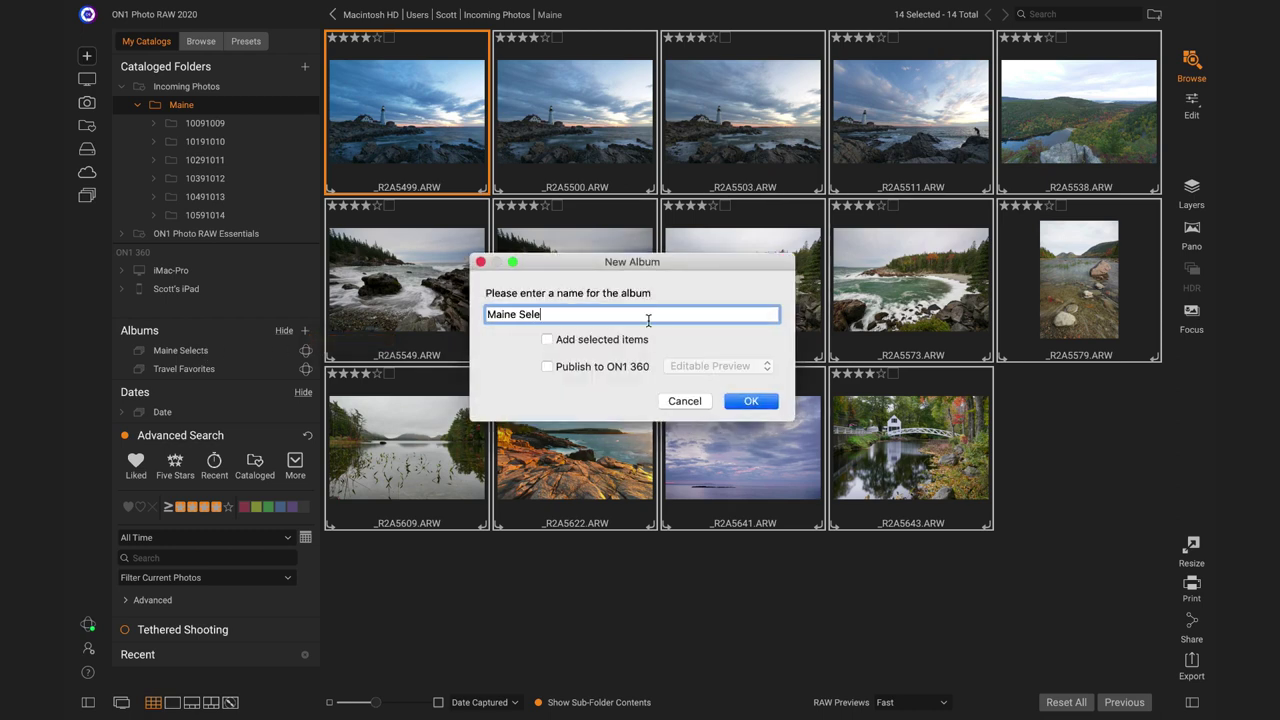
left_click(549, 370)
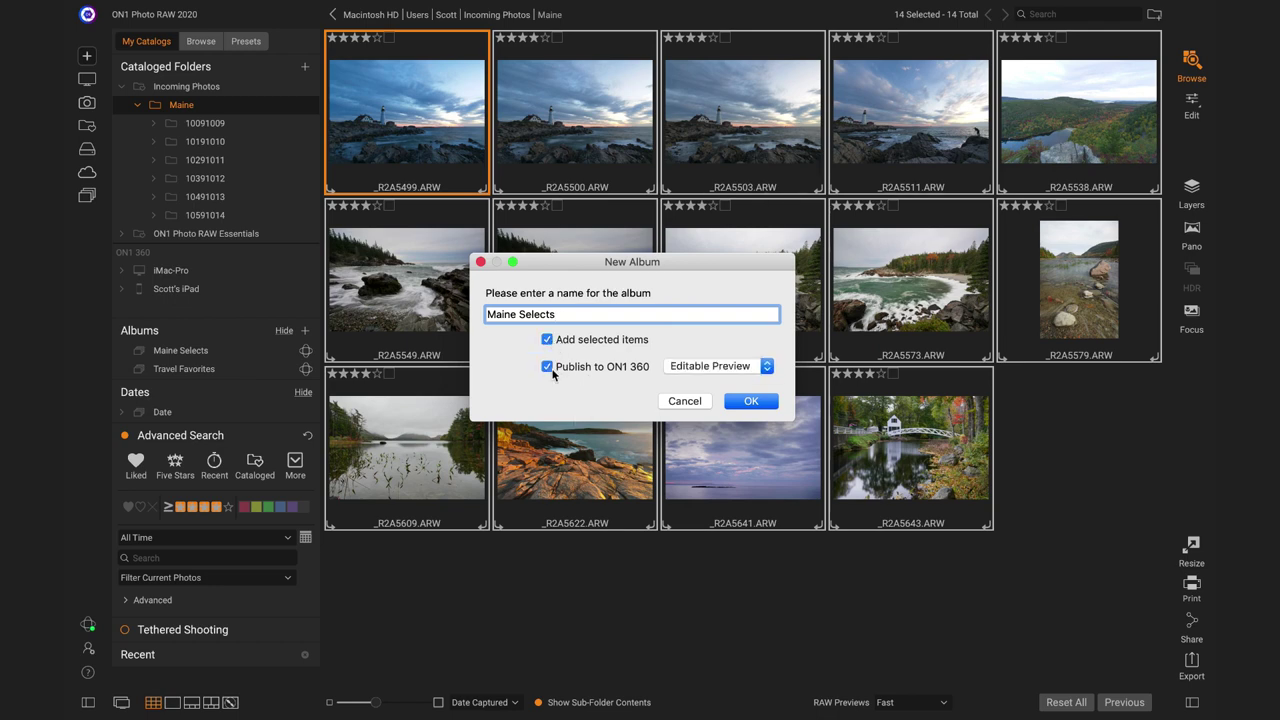
left_click(763, 370)
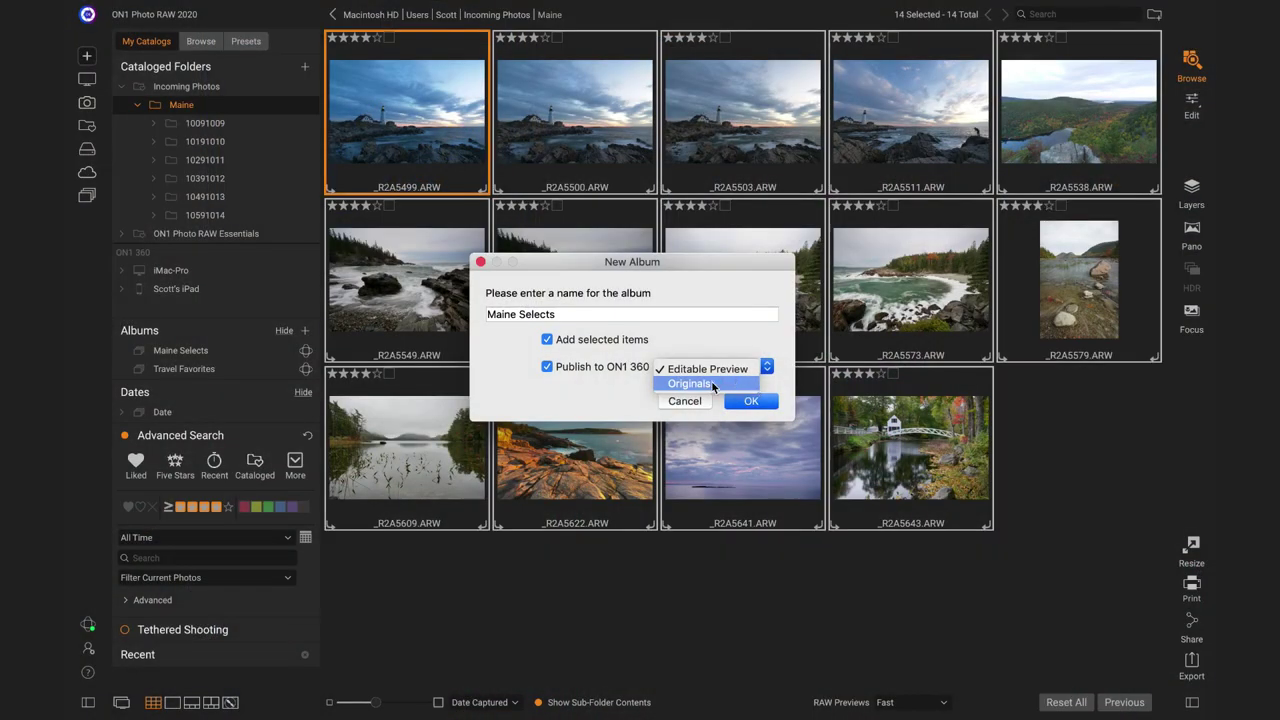
left_click(698, 403)
left_click(698, 403)
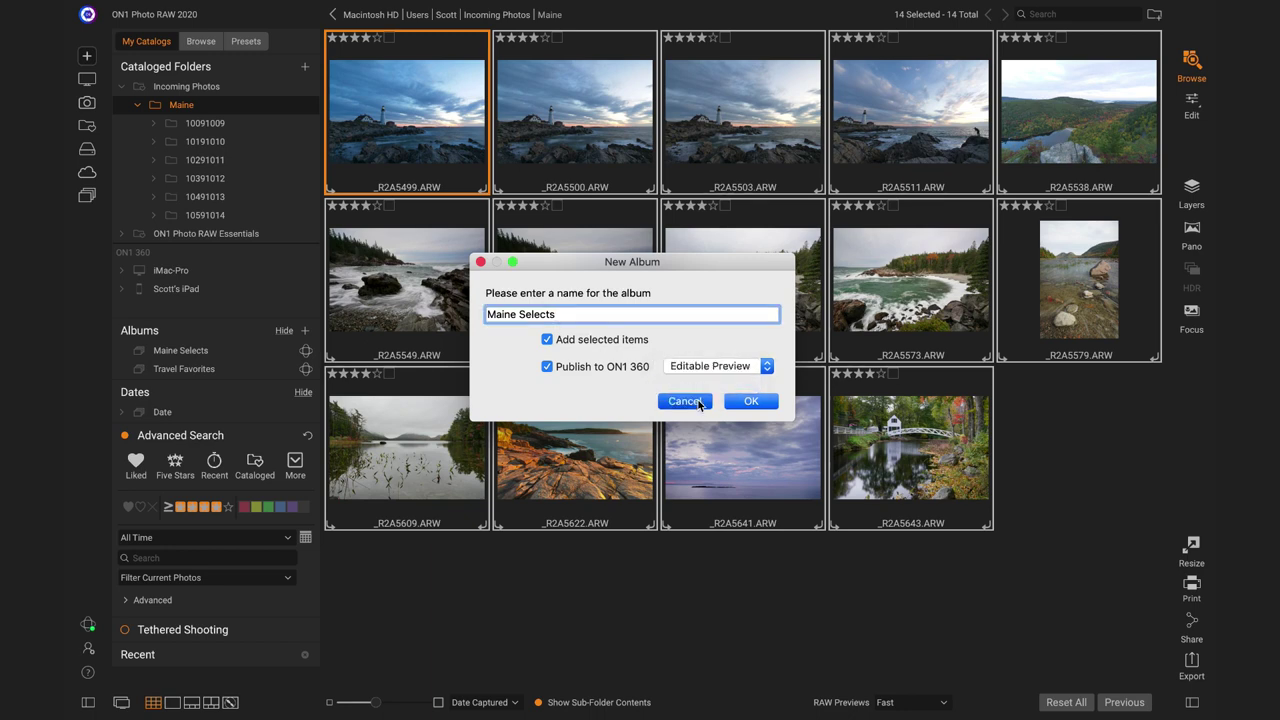
- Open the Maine Selects album to show its 14 four-star Maine raws
left_click(271, 352)
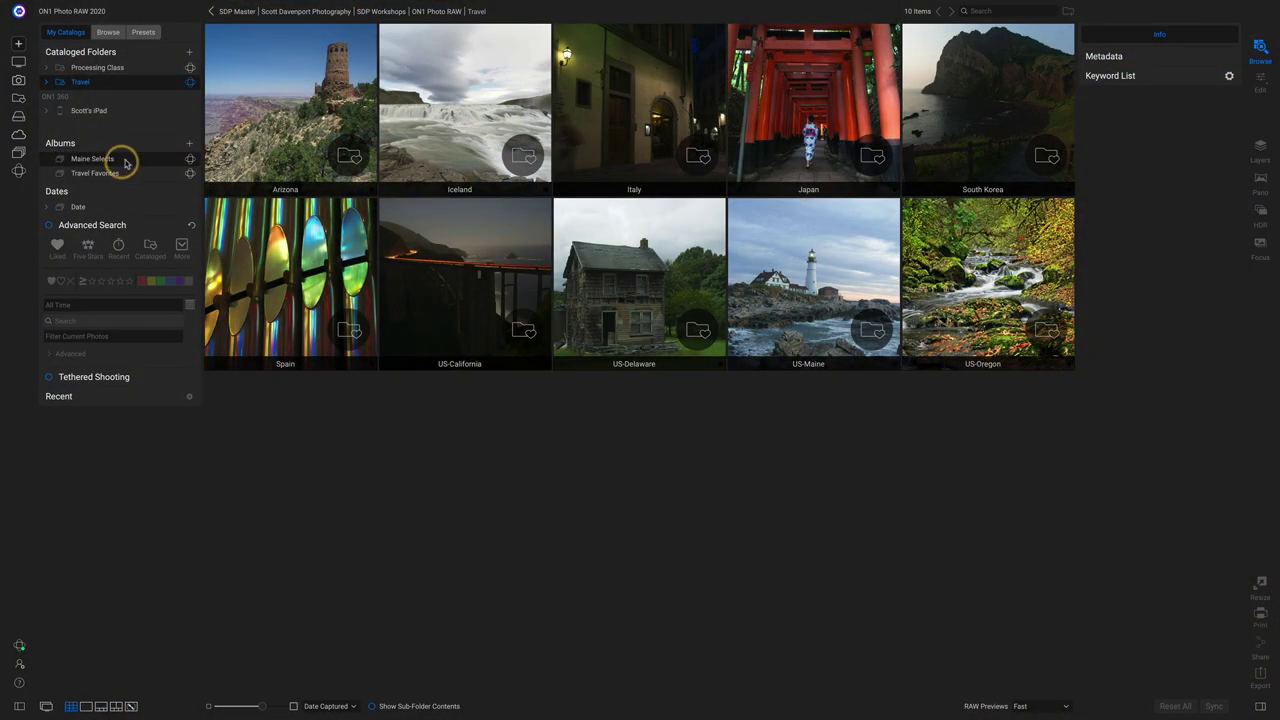
left_click(126, 162)
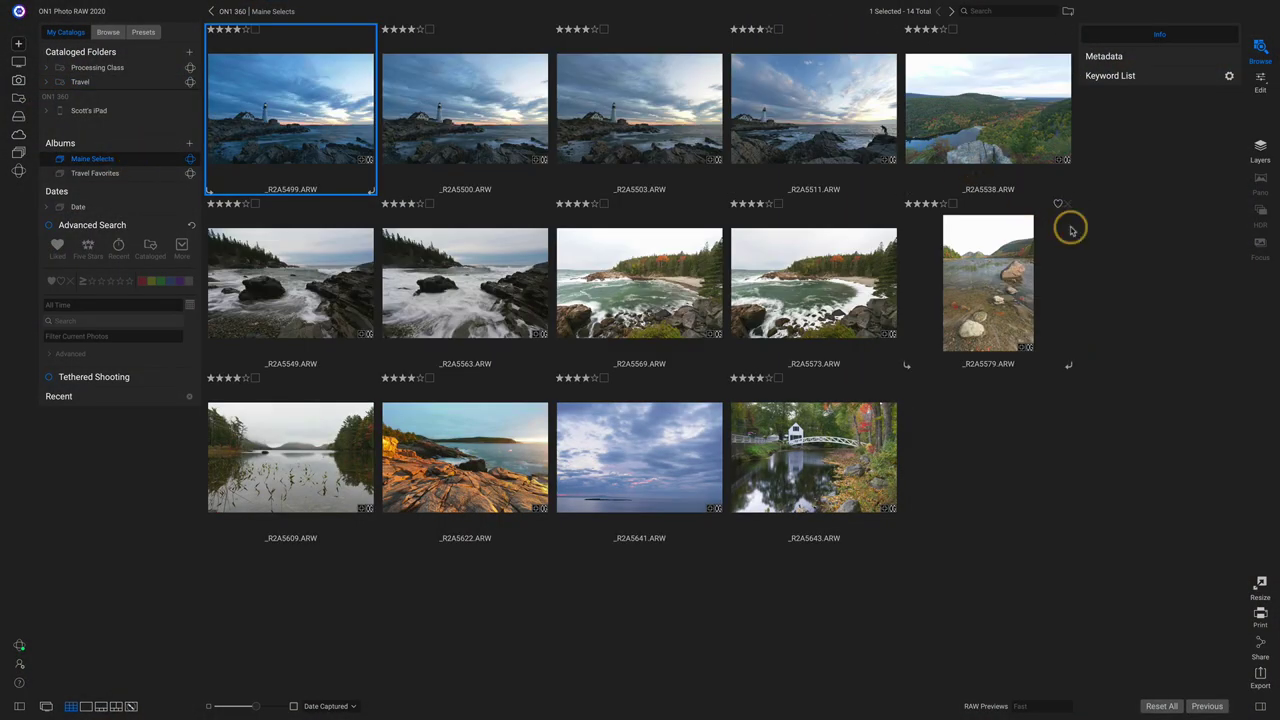